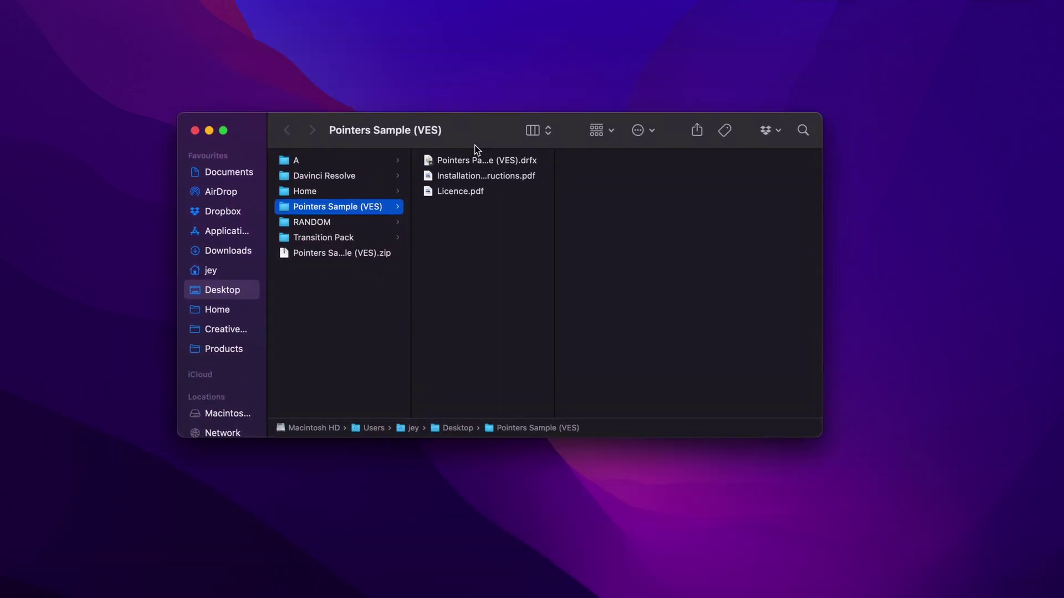
Step: Preview the licence and instructions, then install the Pointers Pack Sample (VES).drfx template bundle
left_click(450, 201)
left_click(451, 187)
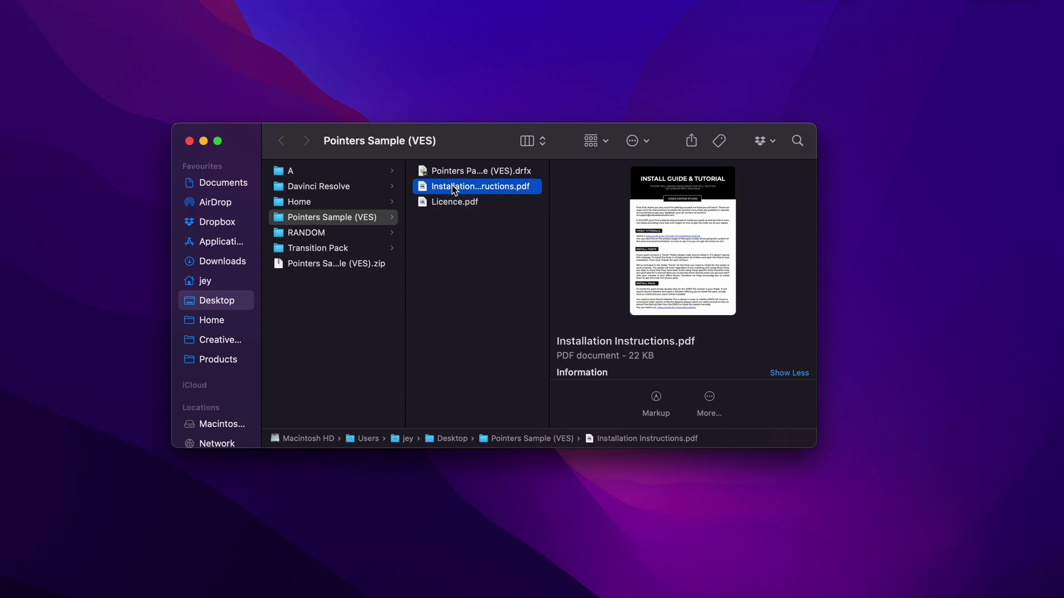
left_click(457, 173)
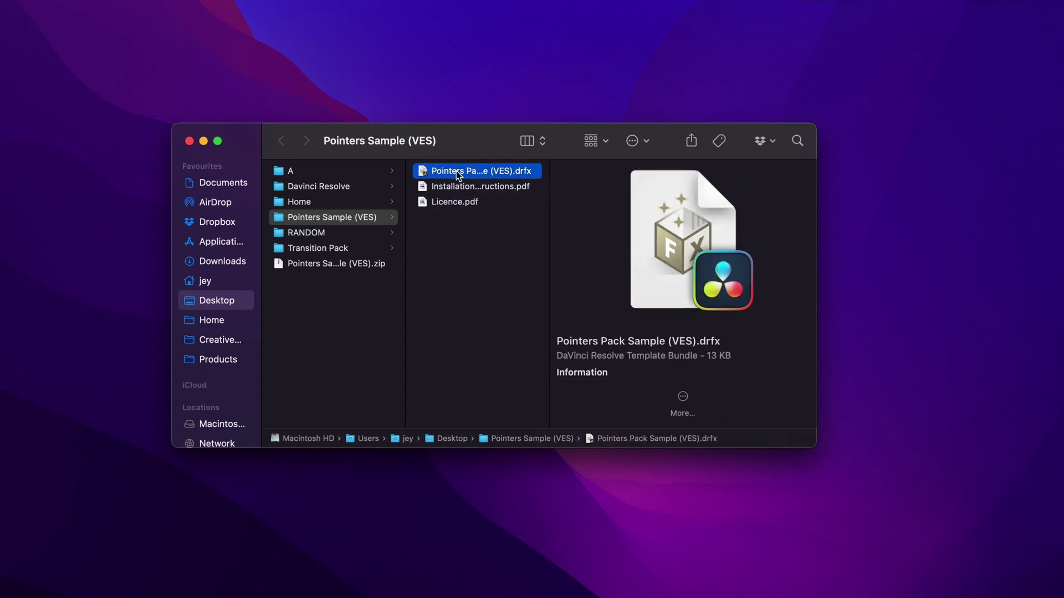
double_click(457, 173)
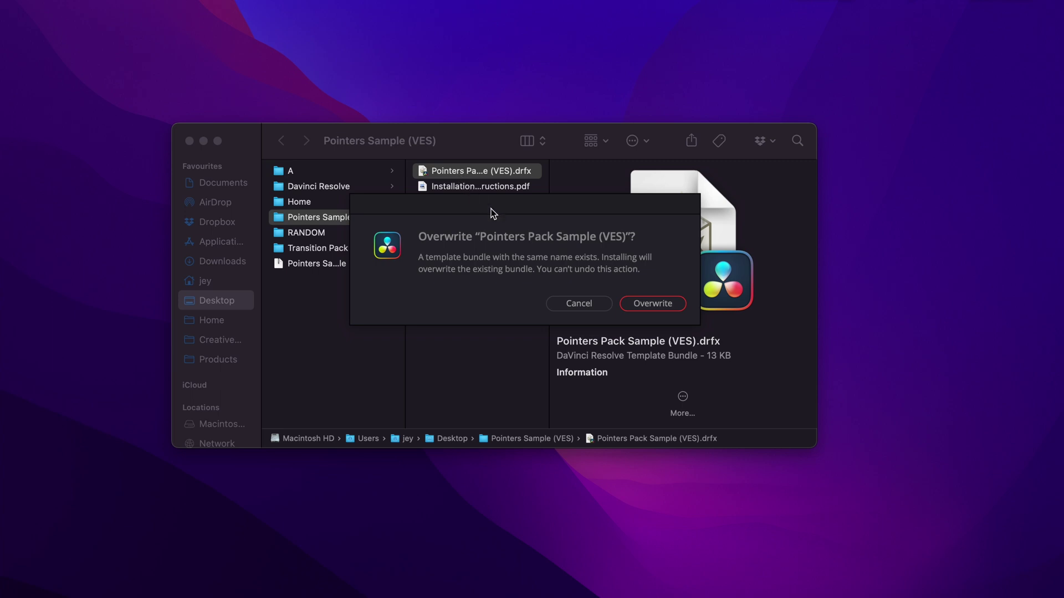
Step: Overwrite the existing bundle and list the Video Editor Studio Sample titles, including Pointer Sample (VES)
left_click(652, 303)
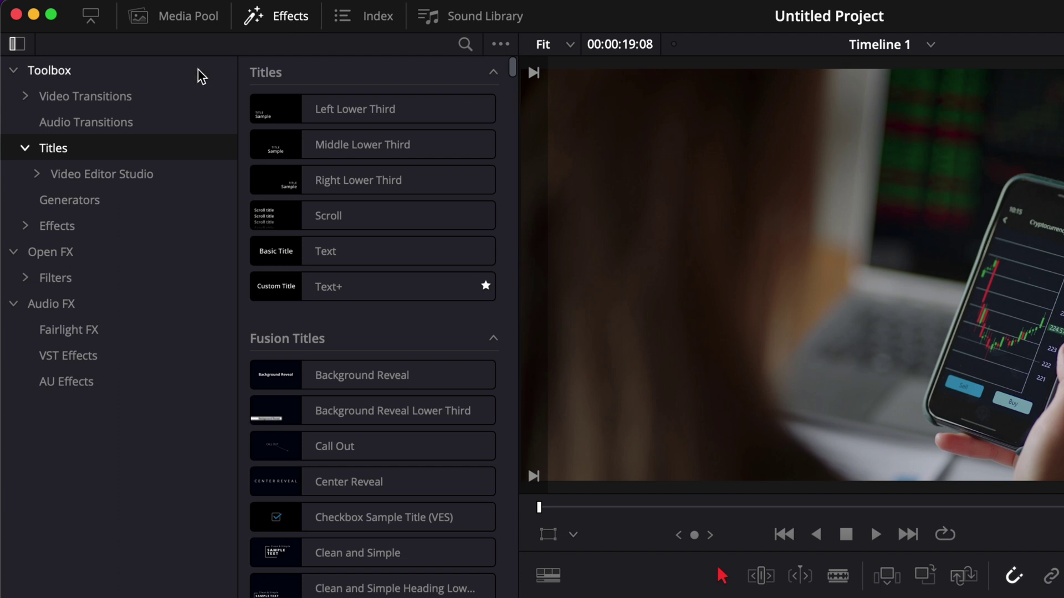
left_click(37, 174)
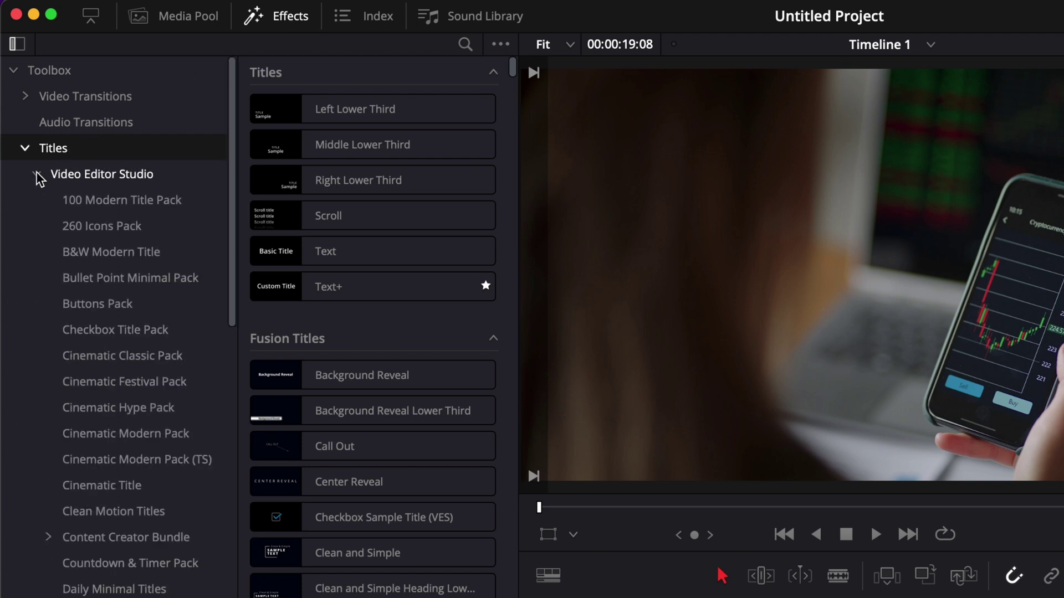
scroll(123, 438, "down", 8)
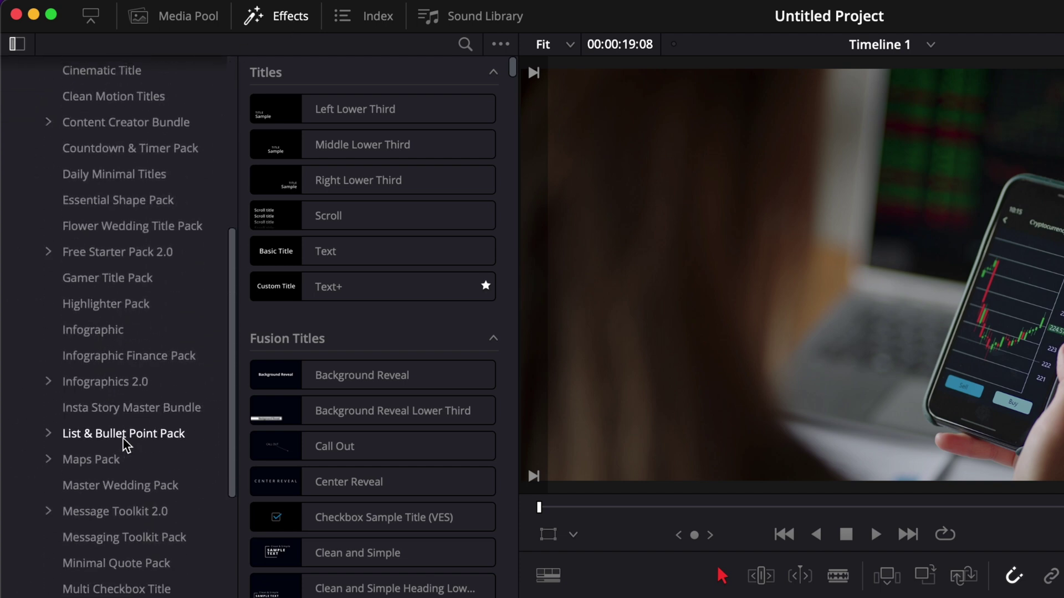
scroll(122, 437, "down", 2)
scroll(122, 438, "down", 2)
left_click(88, 525)
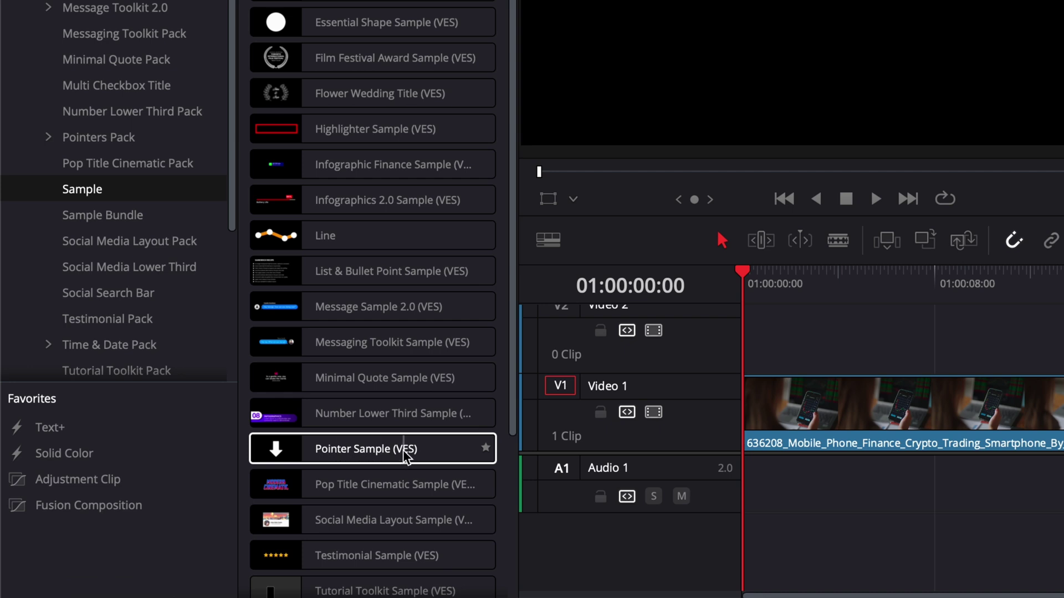
Step: Place Pointer Sample (VES) on Video 2, extend it to the phone clip's end, and preview
left_click_drag(407, 457, 755, 353)
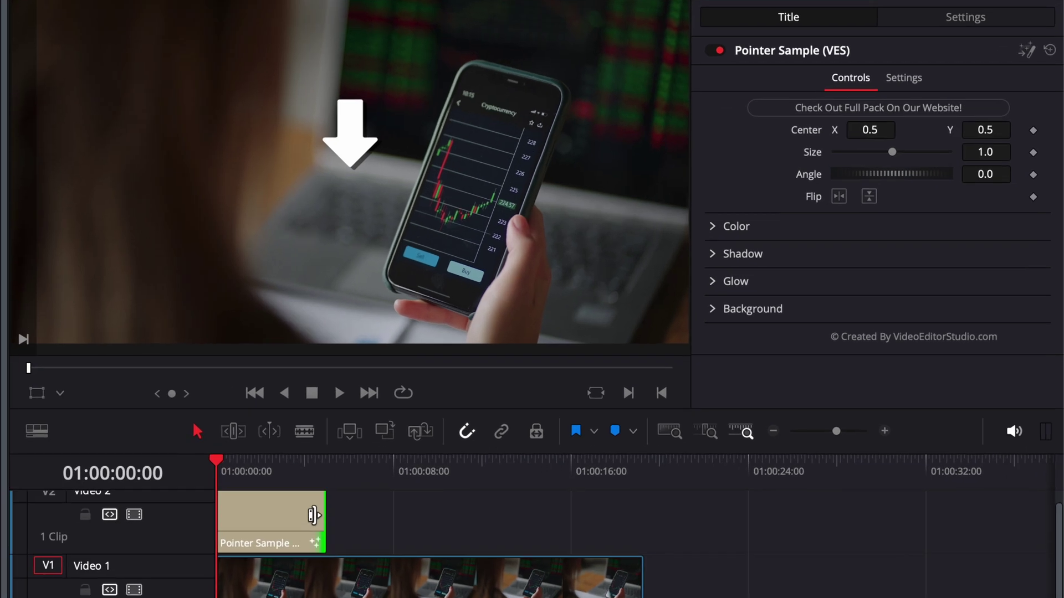
left_click_drag(313, 515, 642, 515)
key("space")
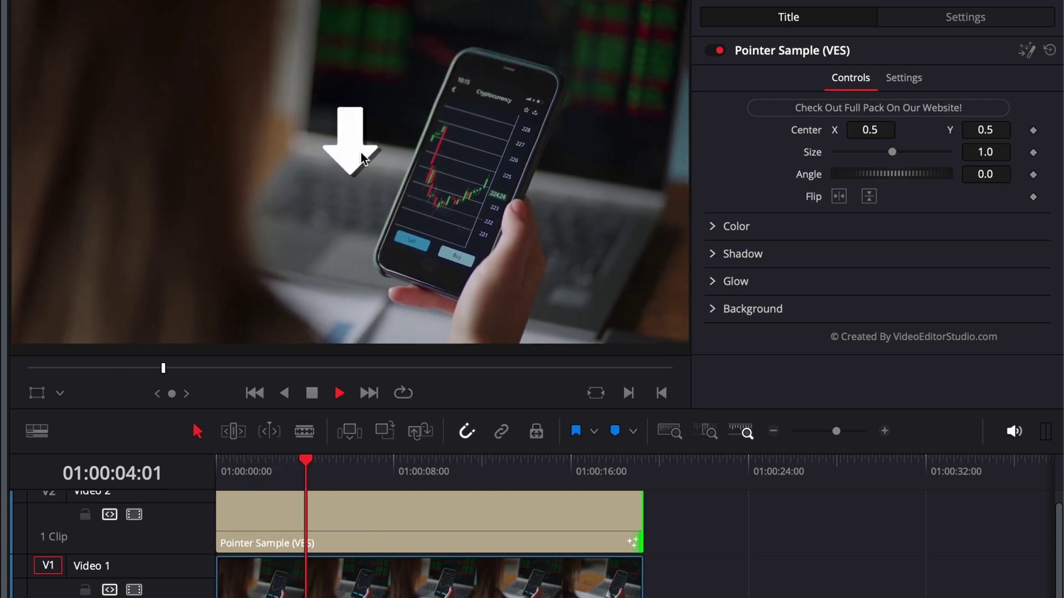
key("space")
left_click(223, 476)
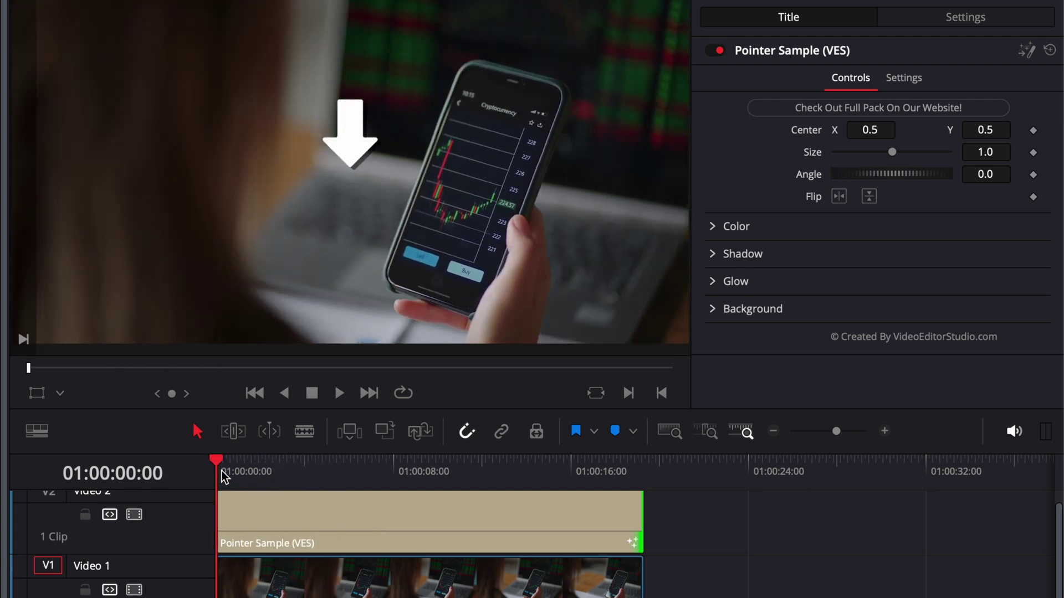
key("space")
key("space")
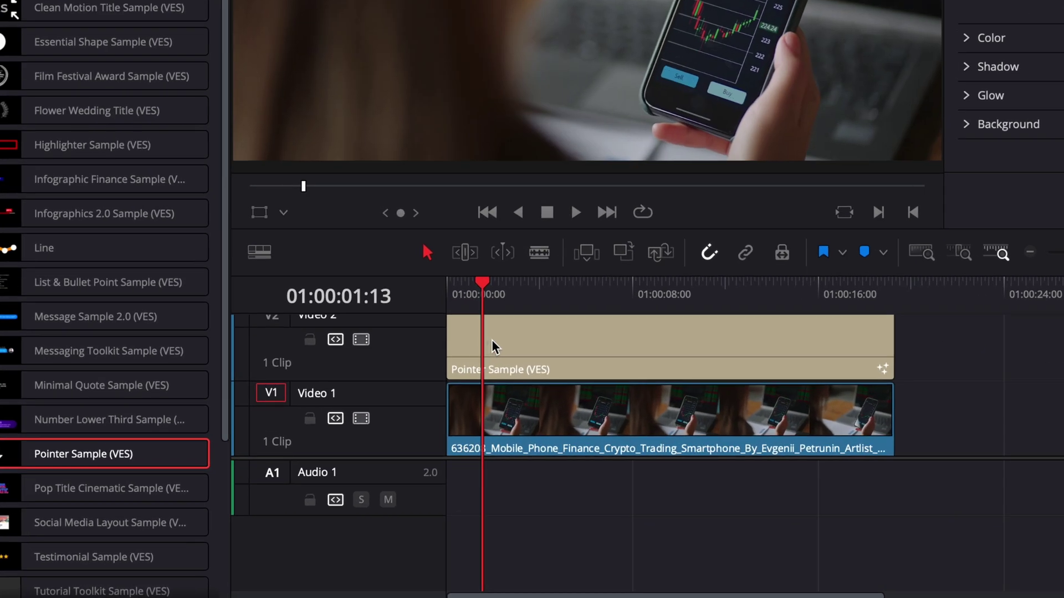
Step: Add default transitions to both ends of the title clip, preview them, and show Video Transitions
left_click(491, 347)
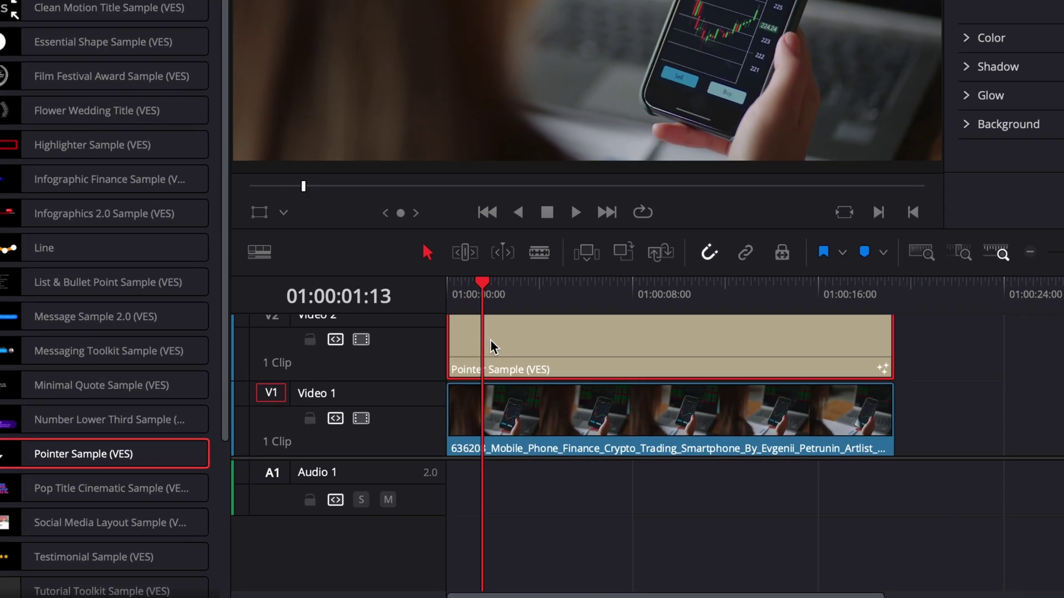
key("super+t")
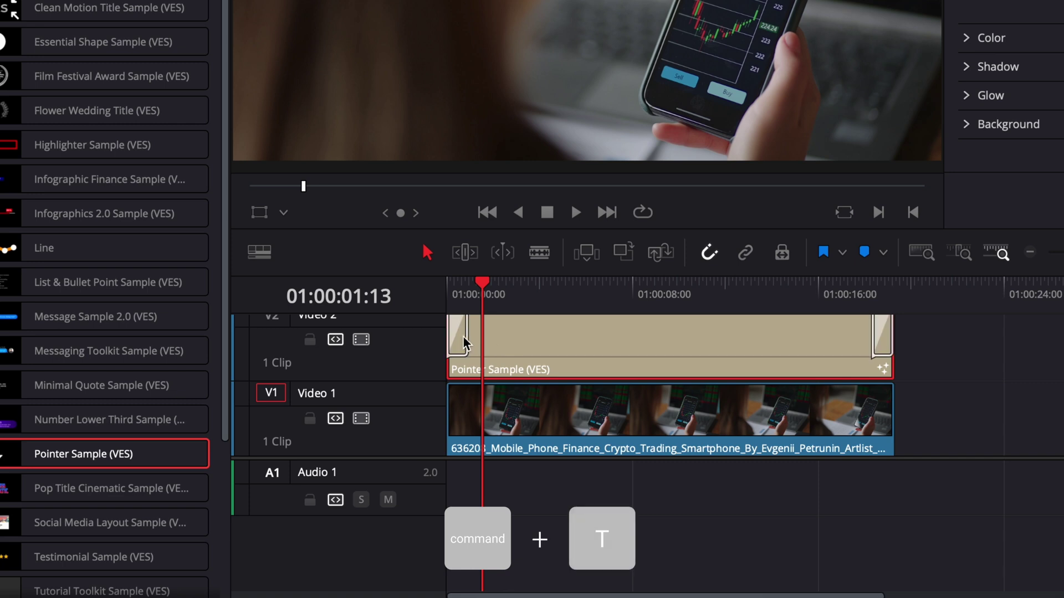
left_click(448, 291)
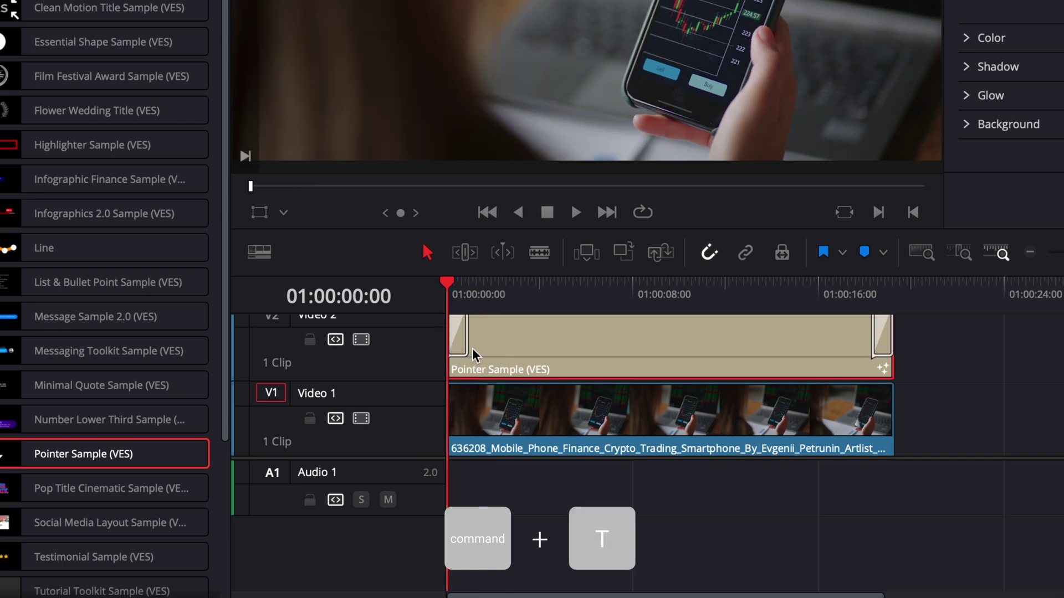
key("space")
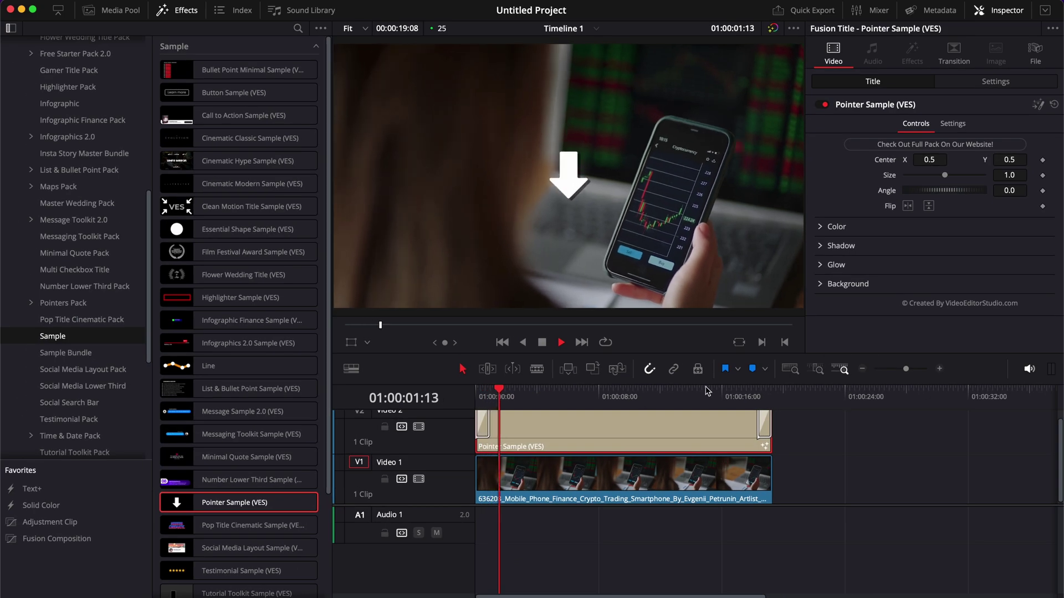
left_click(755, 389)
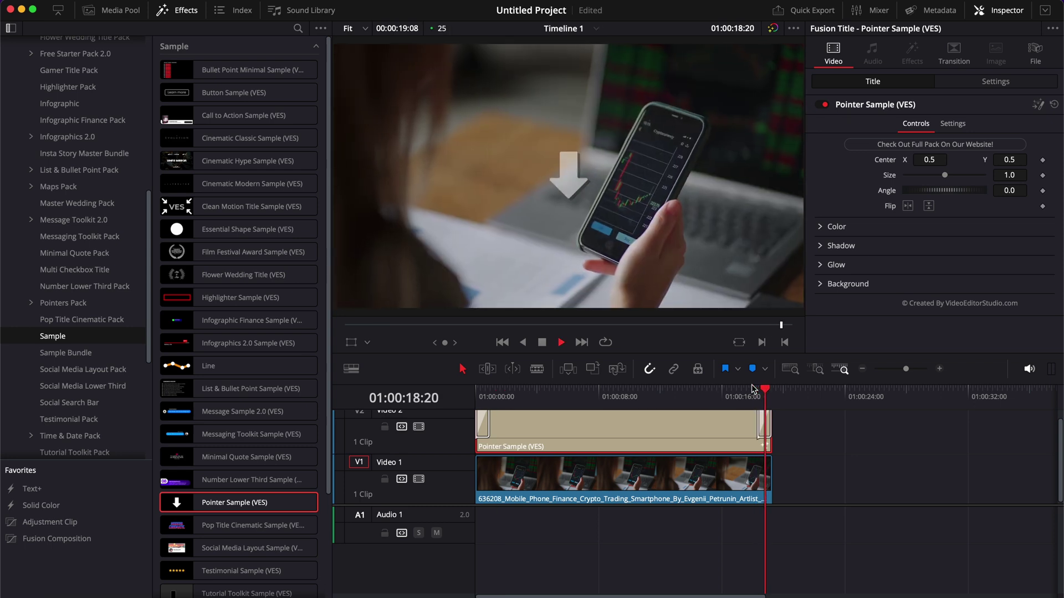
key("Home")
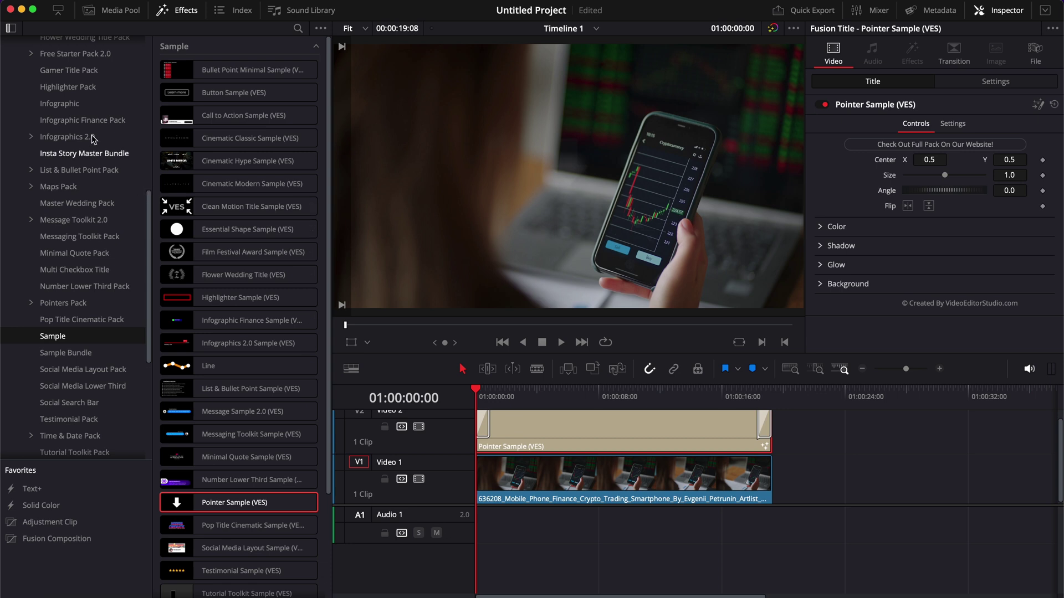
scroll(86, 133, "up", 10)
left_click(92, 99)
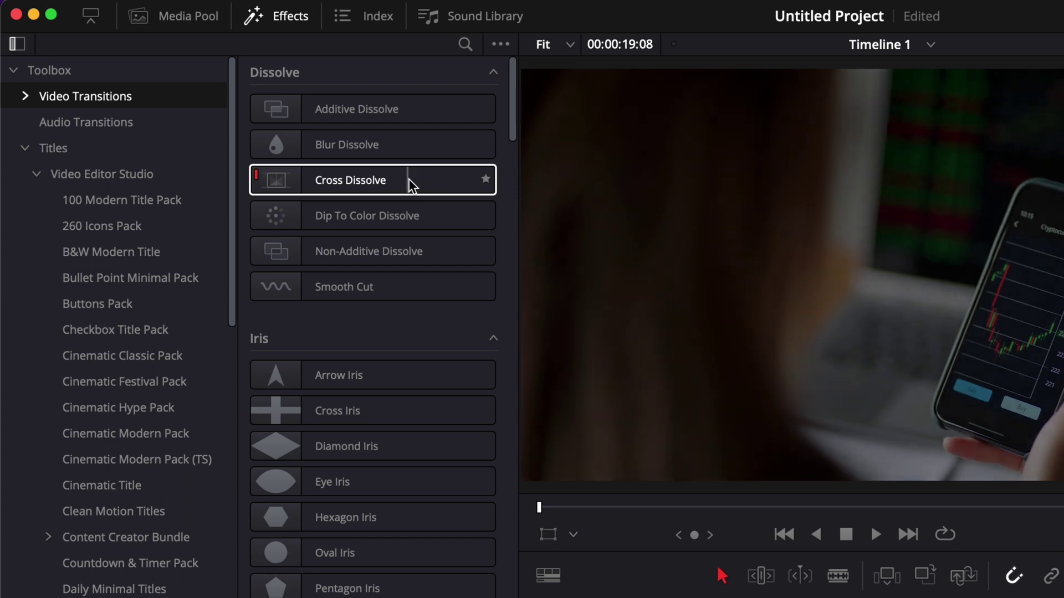
Step: Apply the RGB Splitter transition to the start of the V2 title clip and preview it
scroll(446, 466, "down", 10)
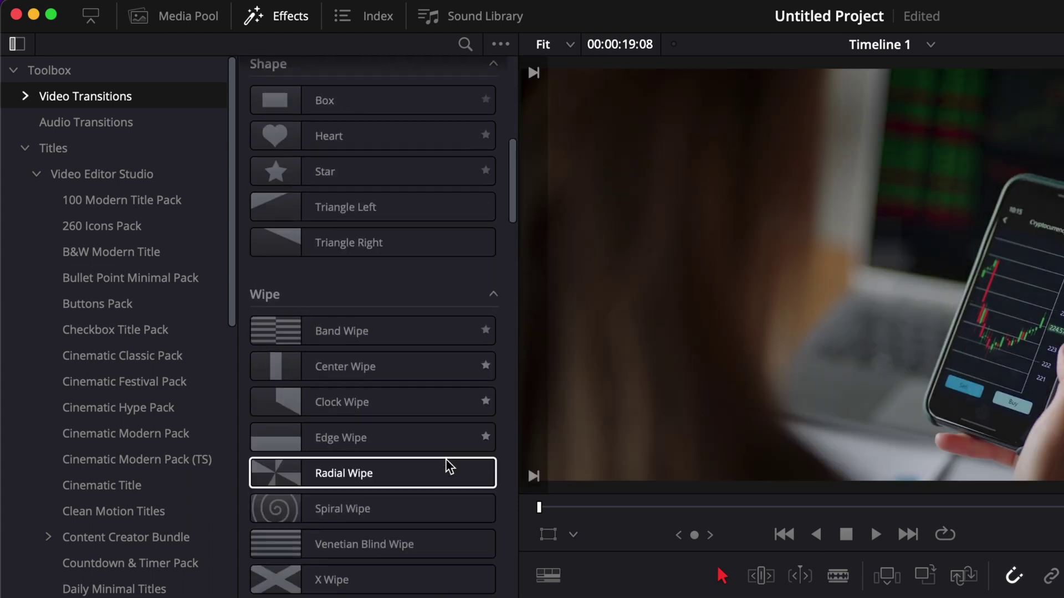
scroll(446, 465, "down", 20)
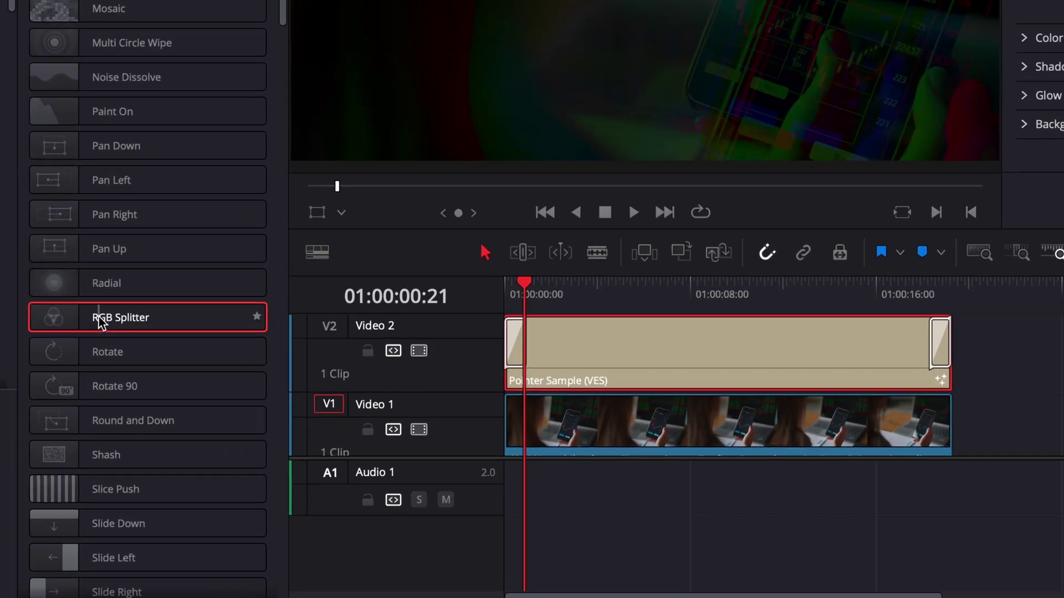
left_click_drag(224, 410, 486, 430)
left_click_drag(521, 344, 513, 342)
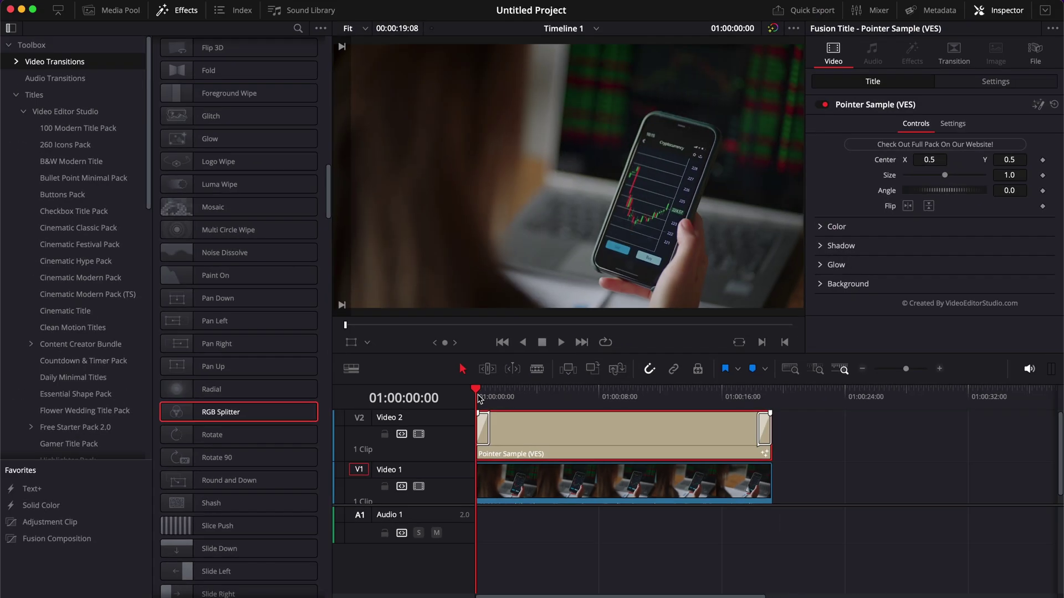
key("space")
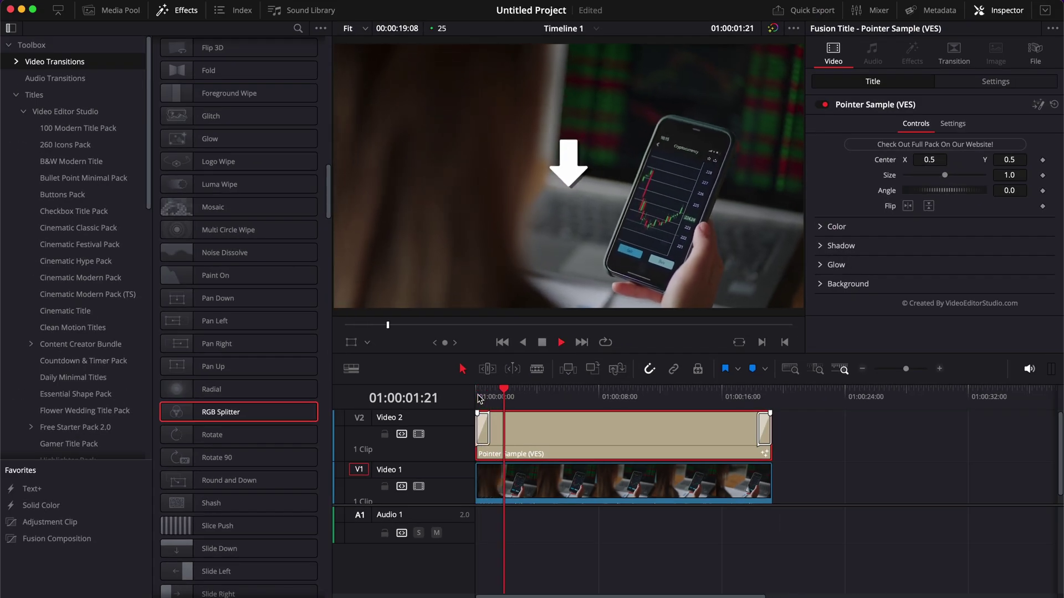
left_click(480, 399)
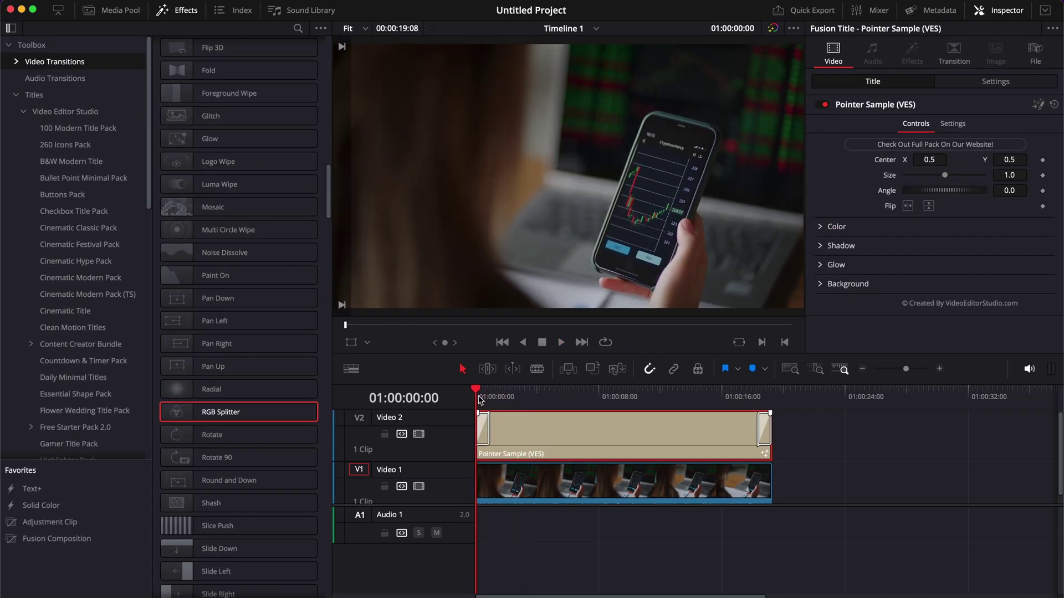
left_click(588, 398)
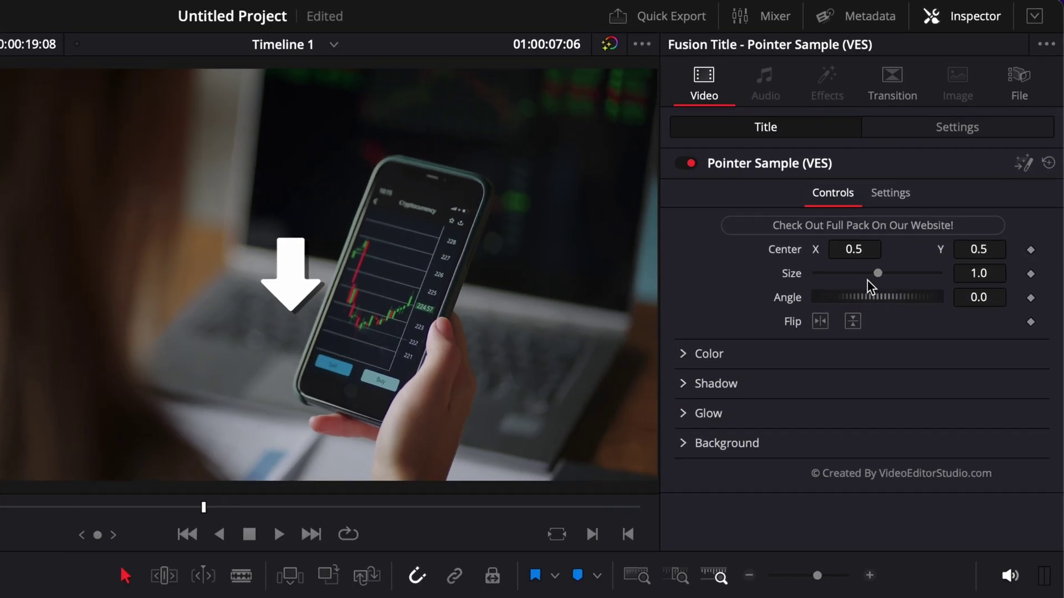
Step: Centre the arrow at 0.427/0.613, size 1.76, angle 66.5, and flip it horizontally
left_click_drag(855, 251, 900, 299)
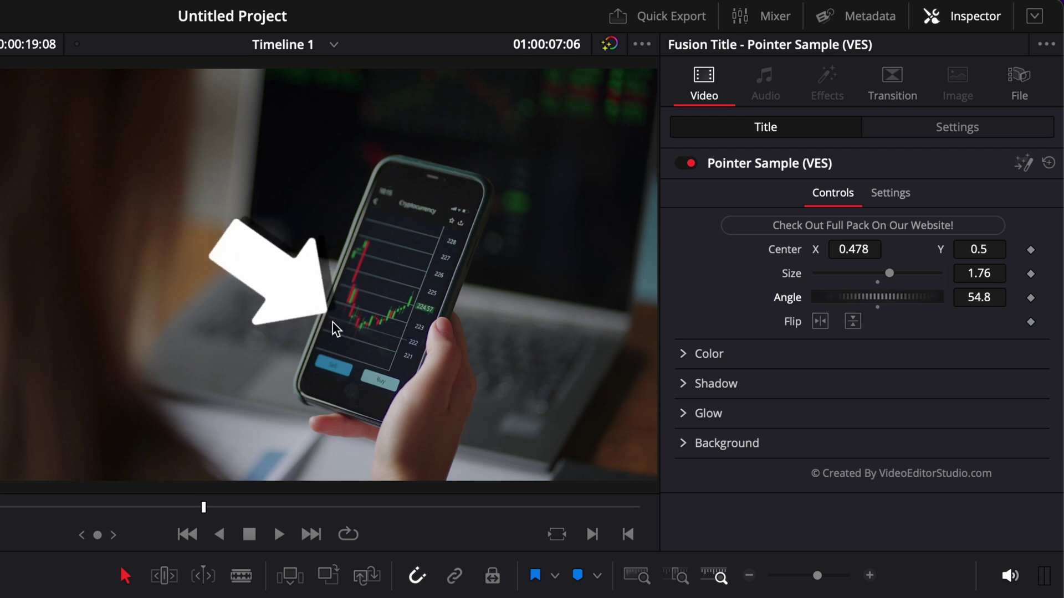
left_click_drag(859, 250, 867, 256)
left_click_drag(979, 249, 975, 252)
left_click_drag(865, 297, 887, 297)
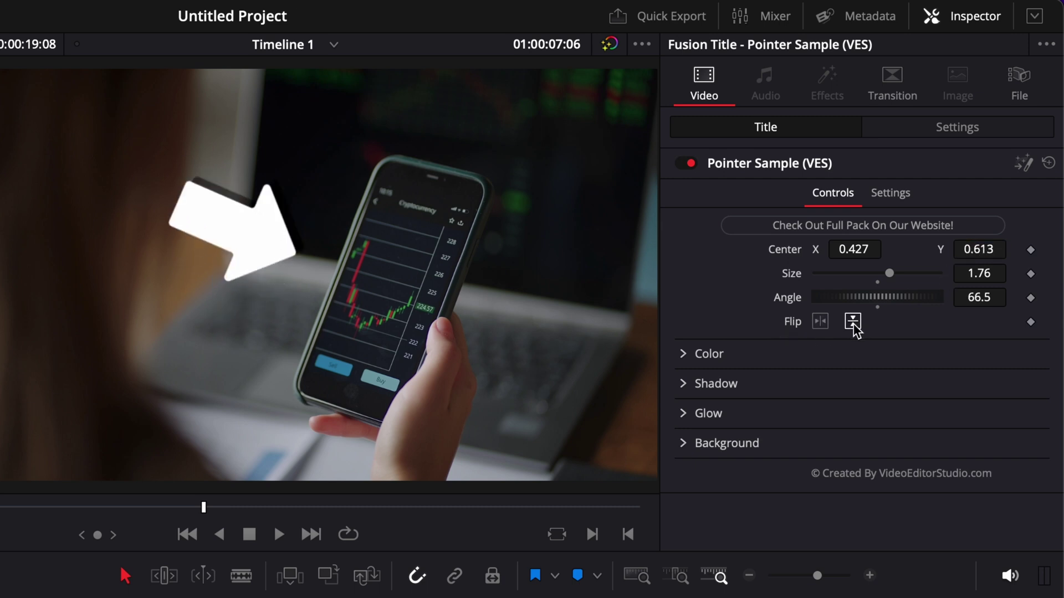
left_click(823, 323)
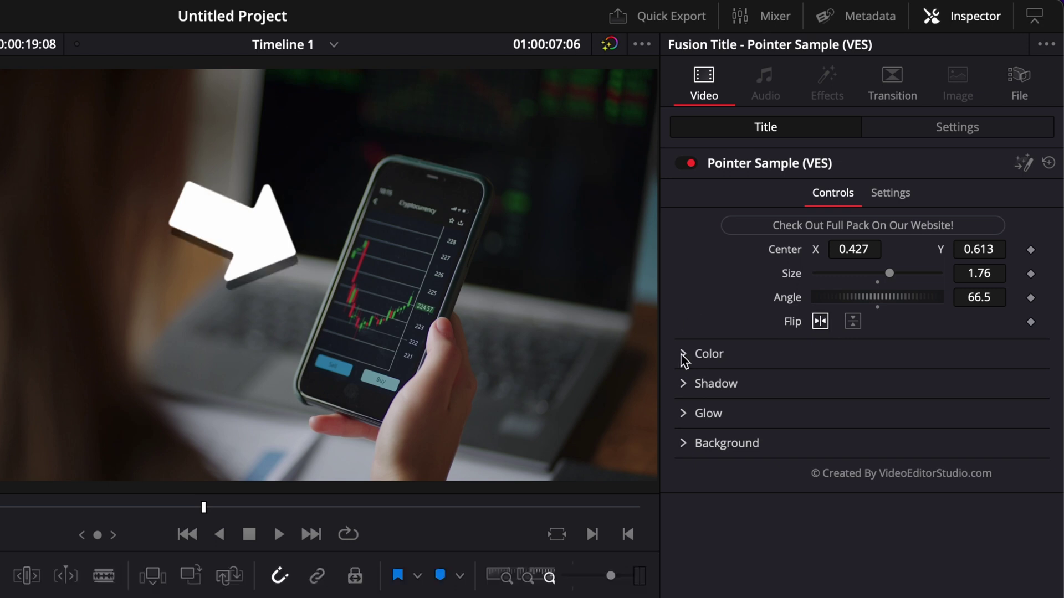
left_click(684, 355)
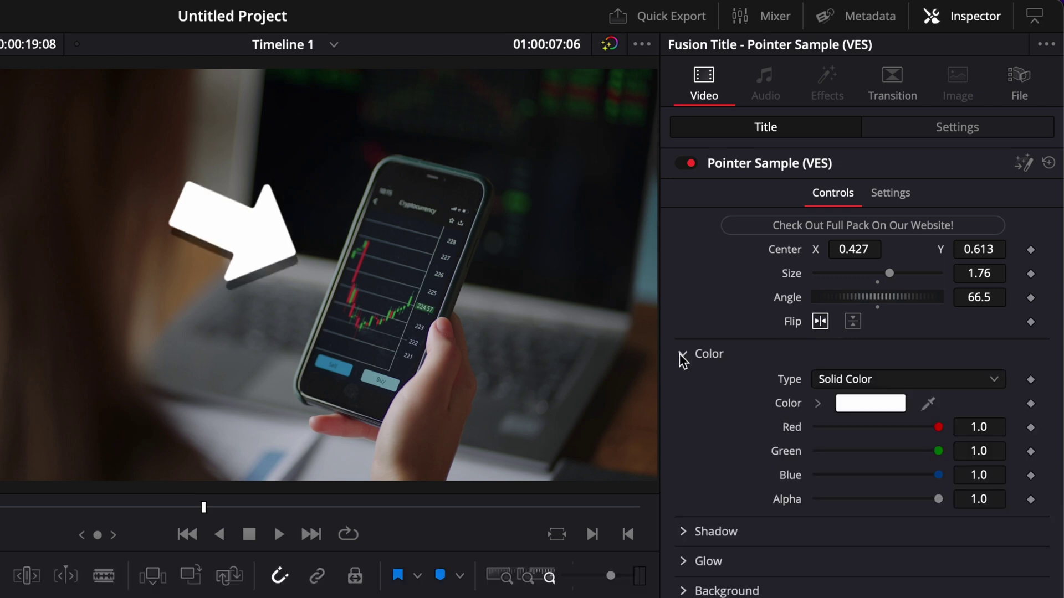
left_click(886, 408)
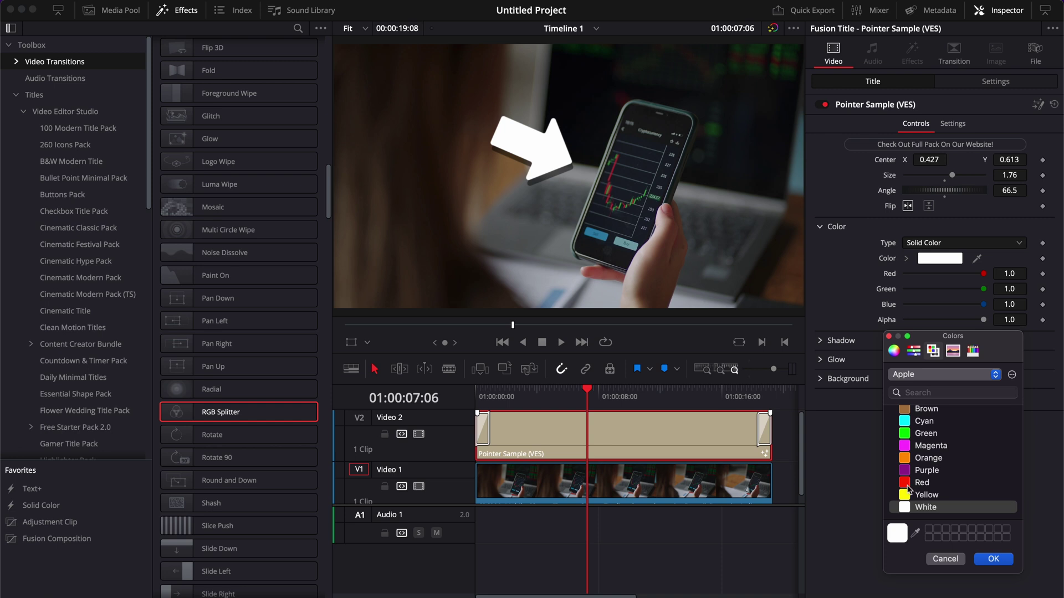
left_click(908, 483)
left_click(992, 561)
left_click(923, 244)
left_click(868, 393)
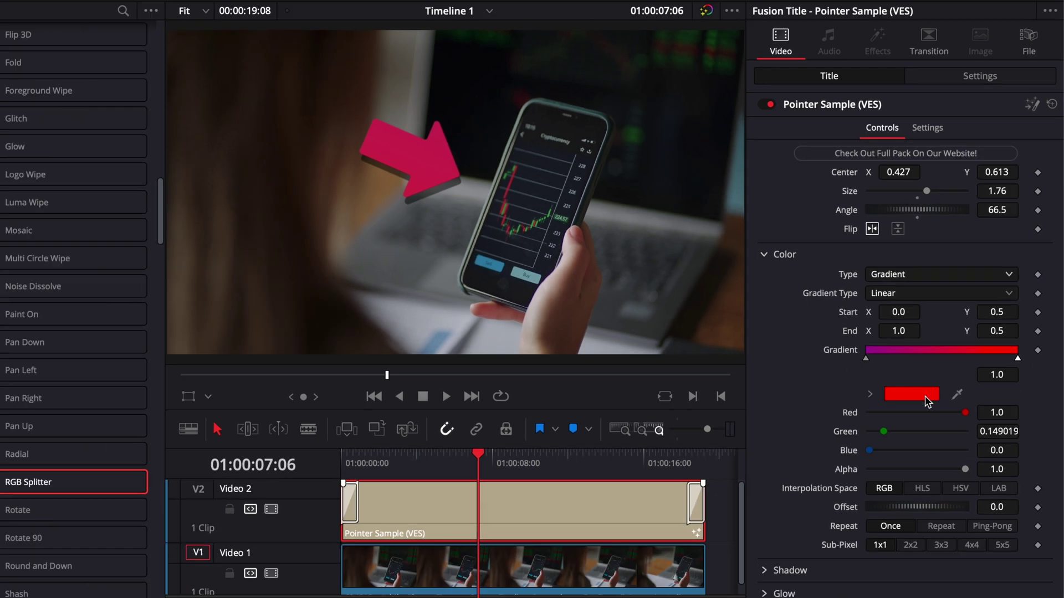
left_click(893, 429)
left_click(908, 430)
left_click(992, 560)
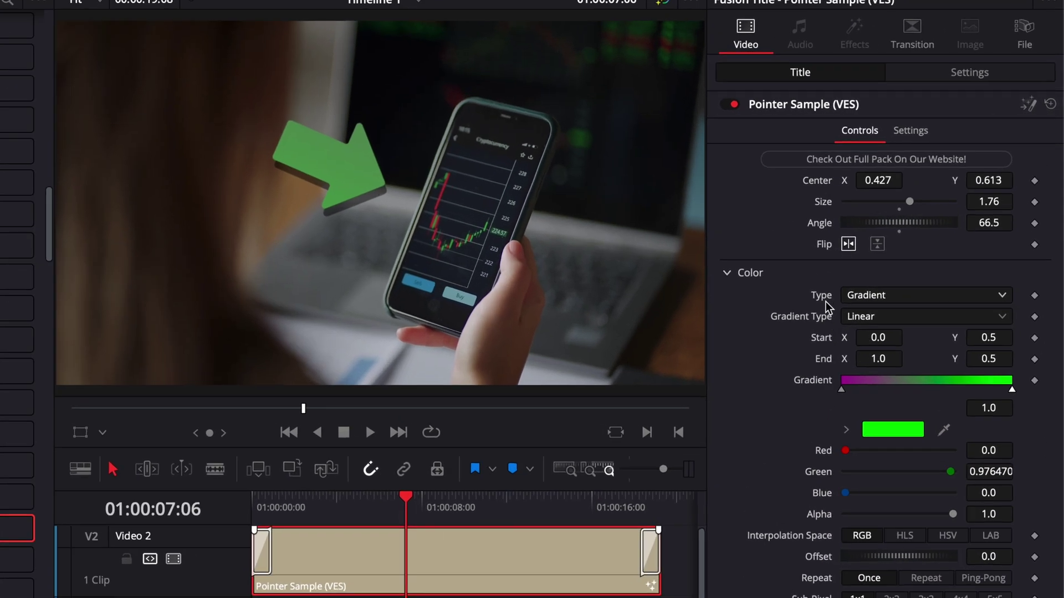
key("ctrl+z")
key("ctrl+z")
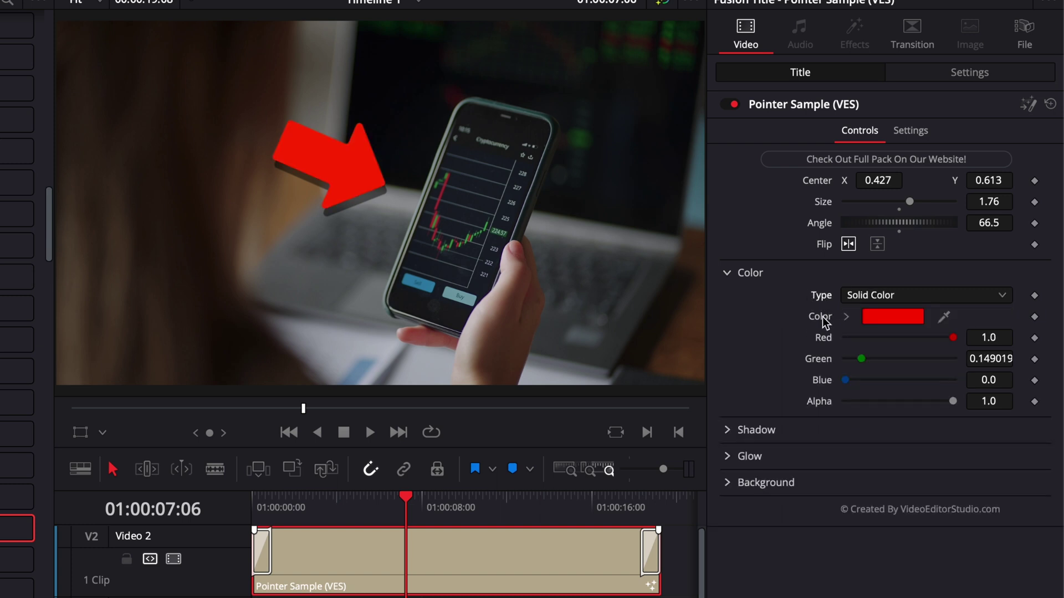
key("ctrl+z")
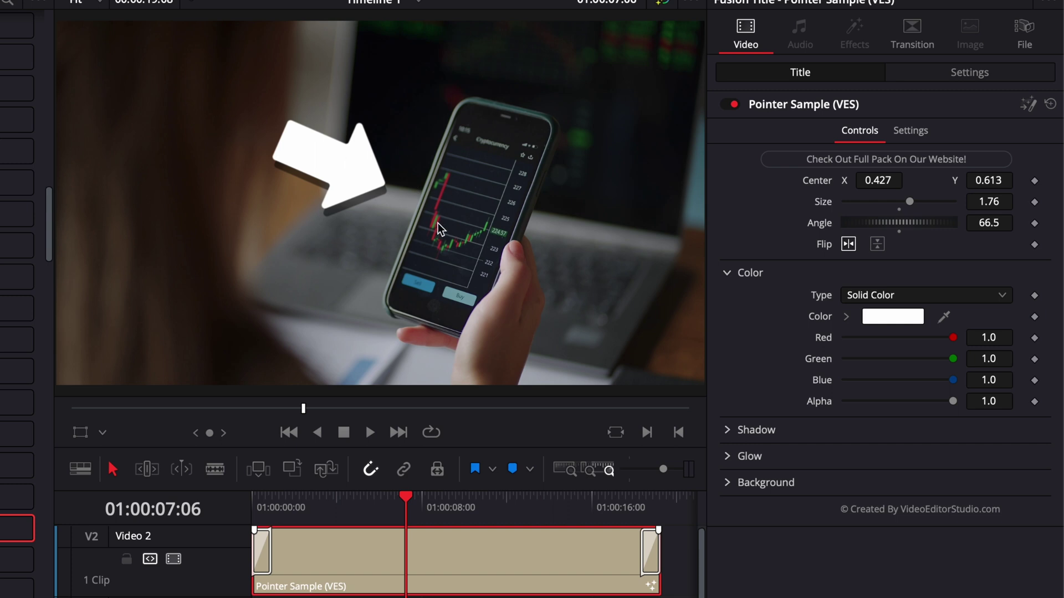
Step: Experiment with the arrow's shadow strength, angle, distance and blur, then reset blur to default
left_click(727, 273)
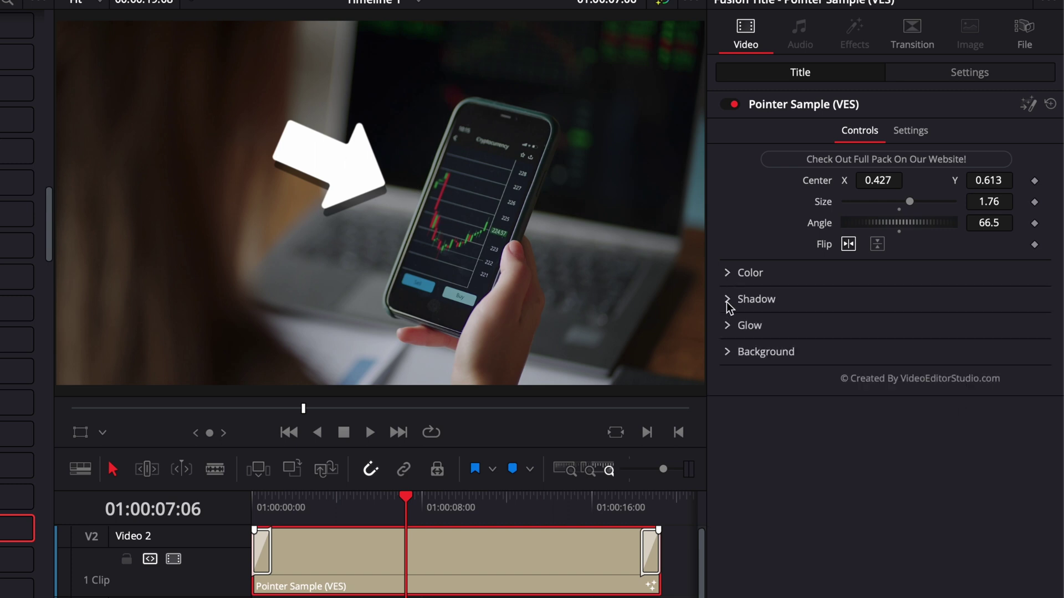
left_click(726, 300)
left_click_drag(902, 321, 911, 343)
mouse_move(852, 364)
left_mouse_down()
mouse_move(883, 364)
mouse_move(852, 363)
left_mouse_up()
left_click_drag(845, 384, 903, 380)
double_click(903, 381)
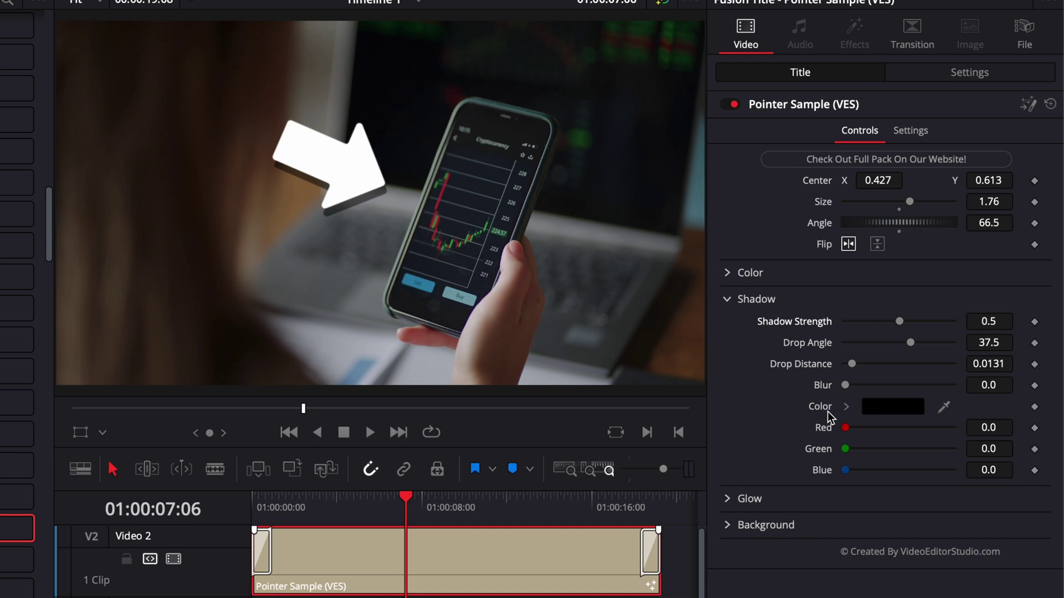
left_click(727, 300)
Step: Give the arrow a glow with Gain 1.063, Glow Size 8.7 and Blend 0.598
left_click(727, 326)
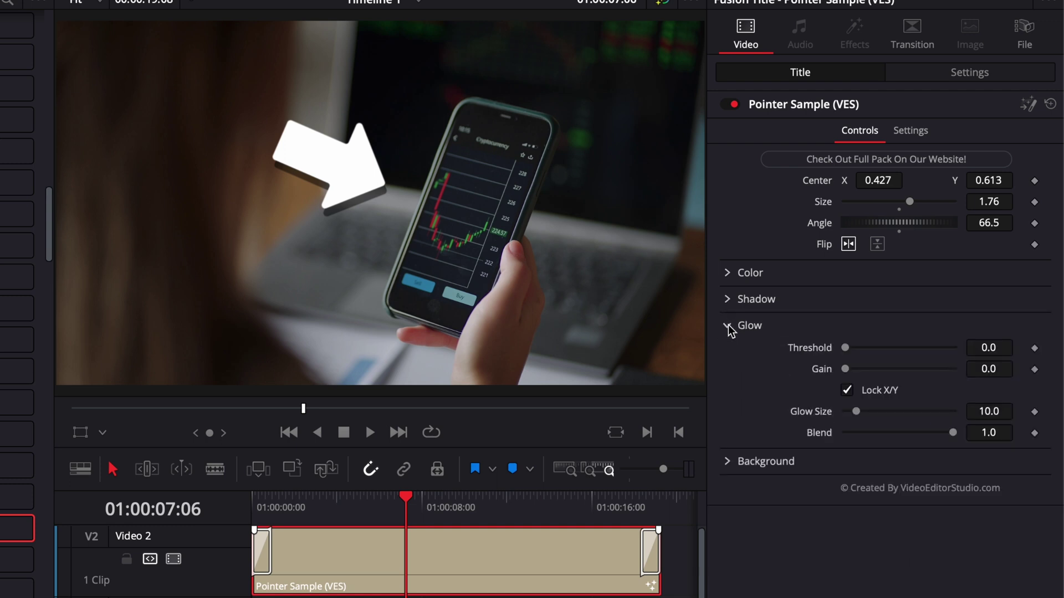
left_click_drag(845, 369, 867, 364)
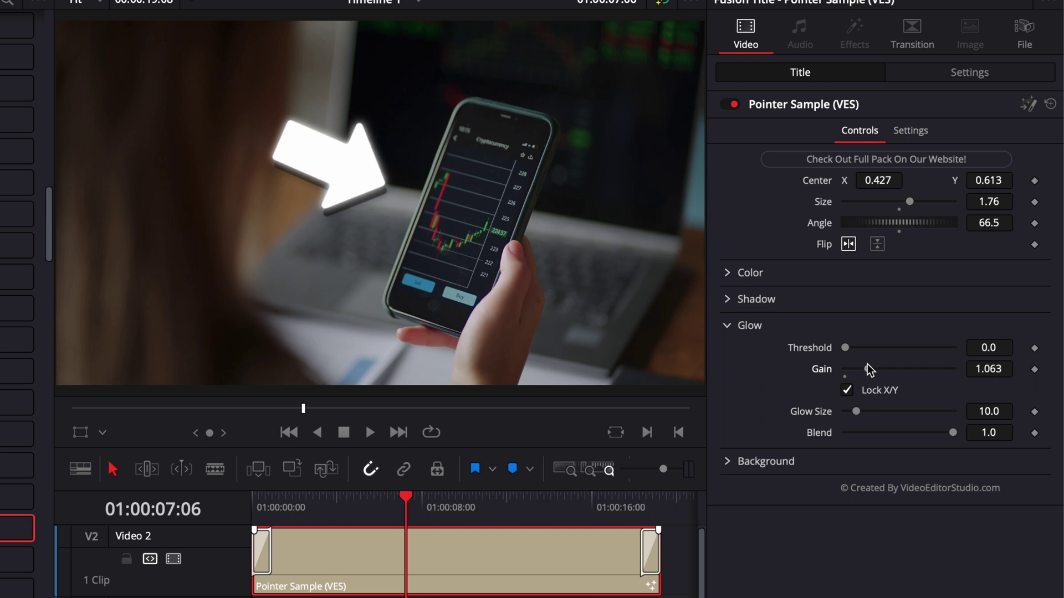
mouse_move(856, 412)
left_mouse_down()
mouse_move(883, 411)
mouse_move(855, 412)
left_mouse_up()
left_click_drag(952, 433, 912, 435)
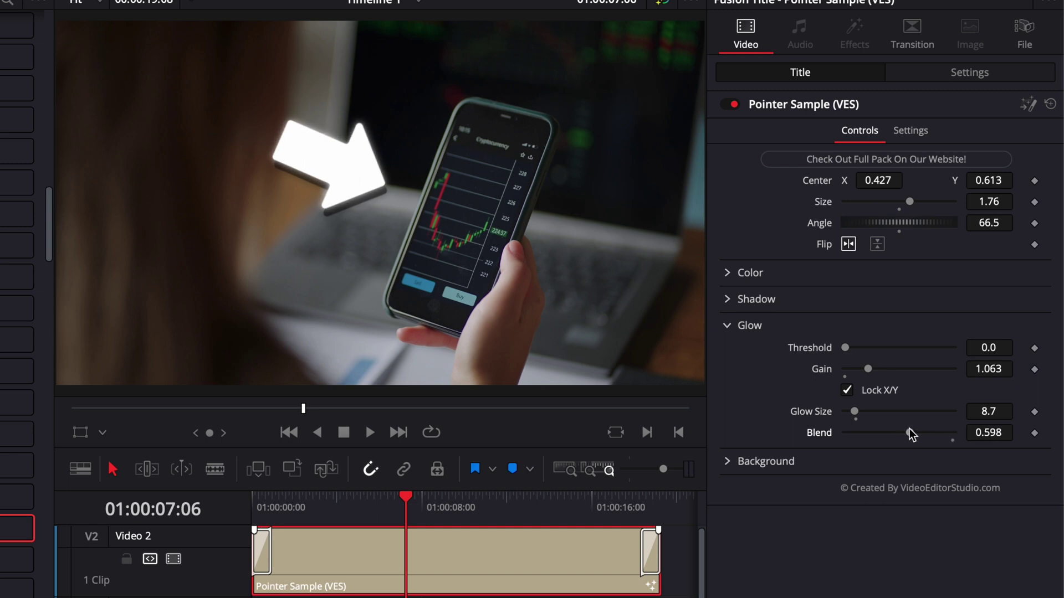
left_click(728, 325)
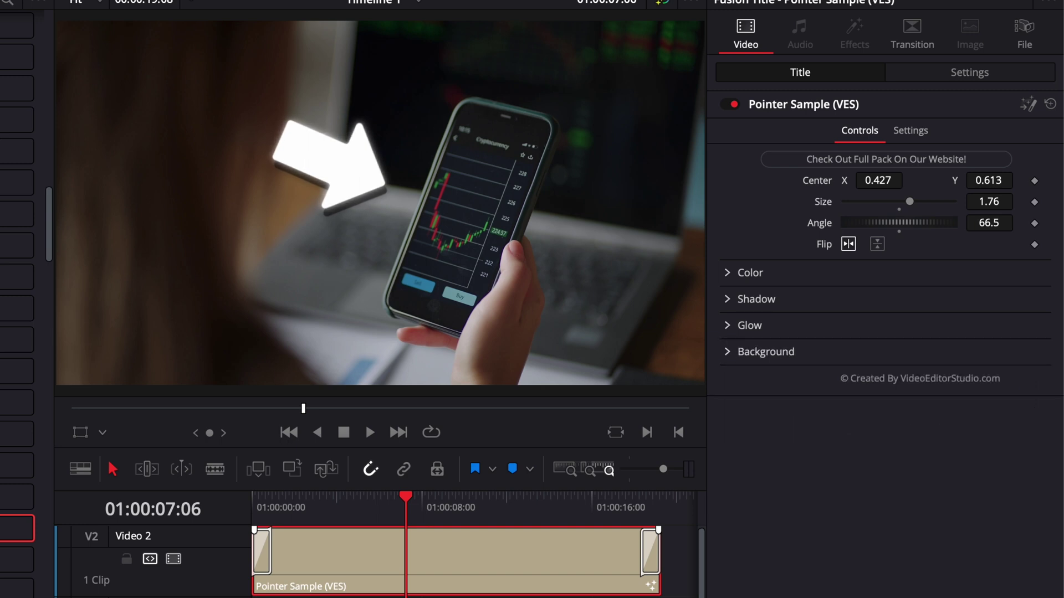
Step: Raise the title's Background Opacity to 1.0 for a solid black backdrop
left_click(727, 353)
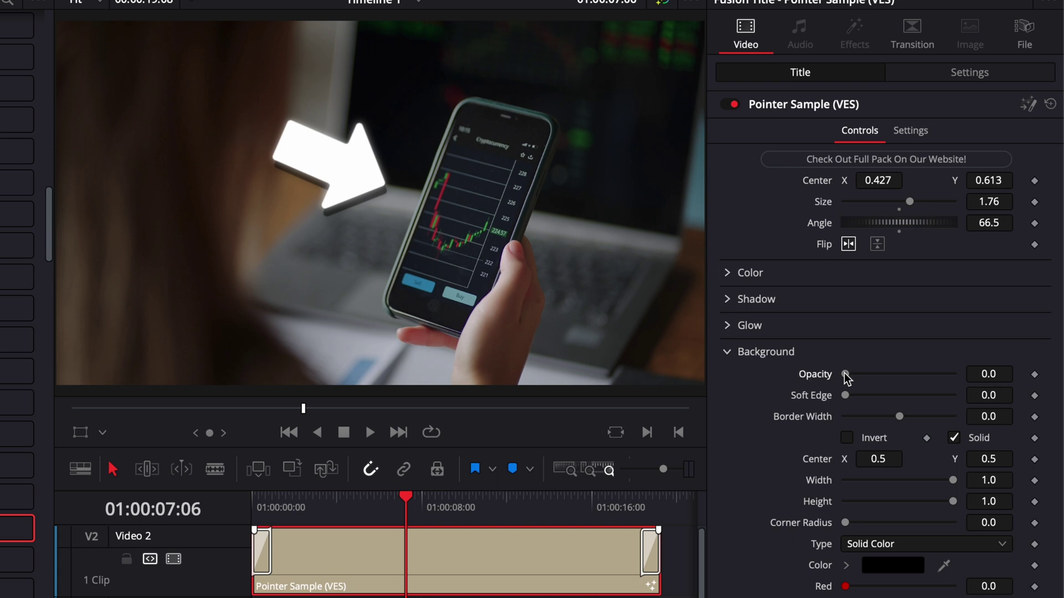
left_click_drag(845, 374, 908, 375)
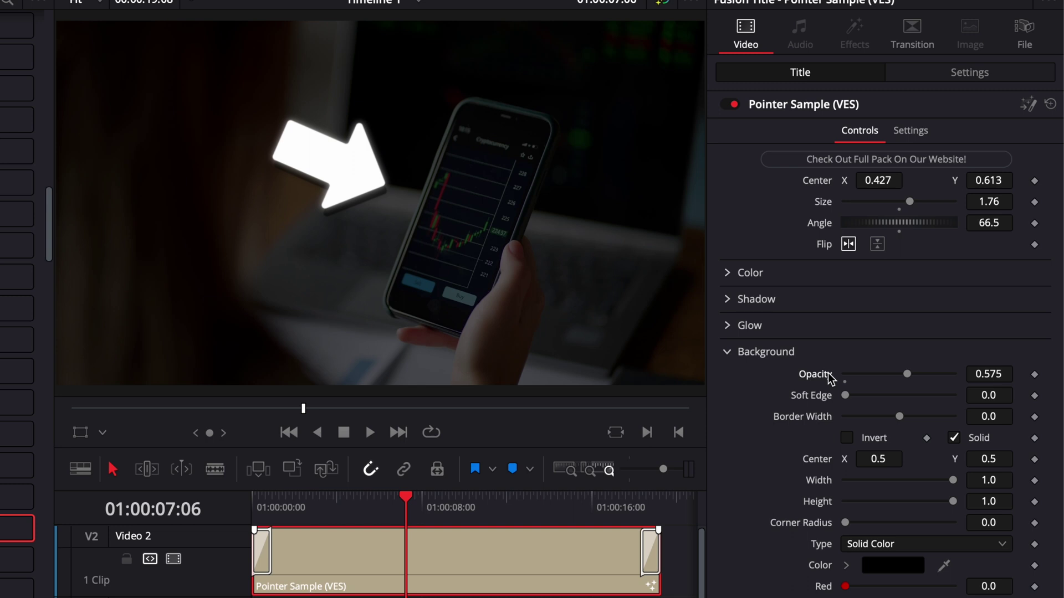
left_click_drag(907, 375, 961, 376)
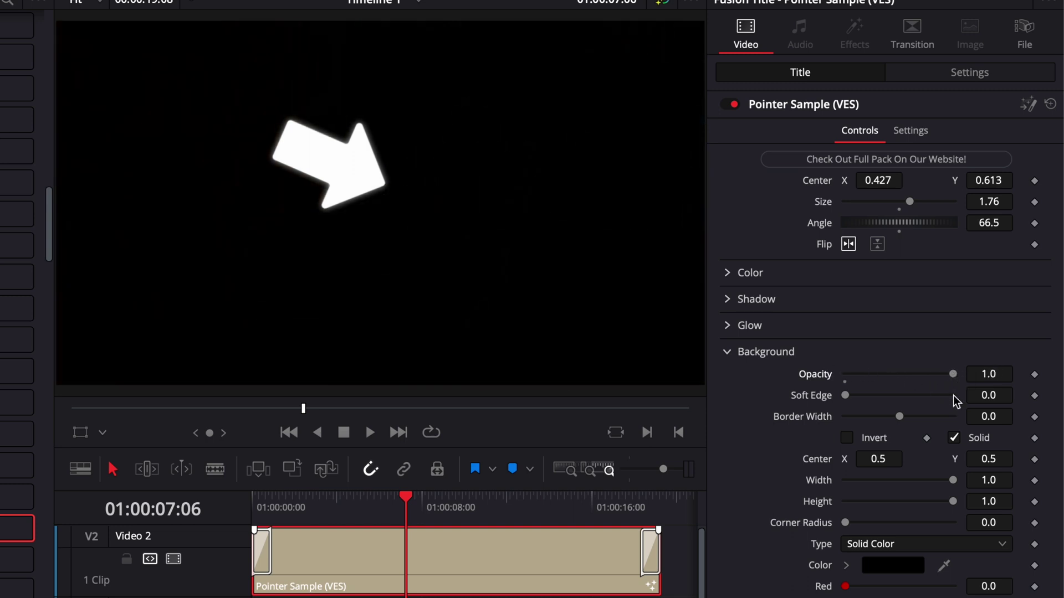
Step: Shape the background into a rounded 0.299×0.732 box over the phone, opacity 0.646
left_click_drag(956, 482, 914, 502)
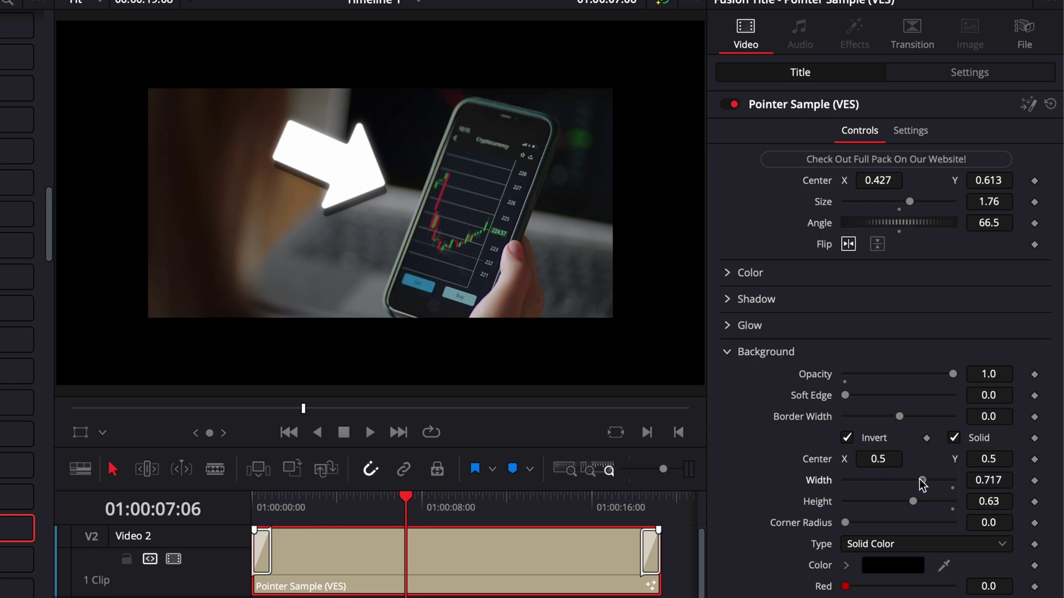
left_click_drag(918, 480, 908, 505)
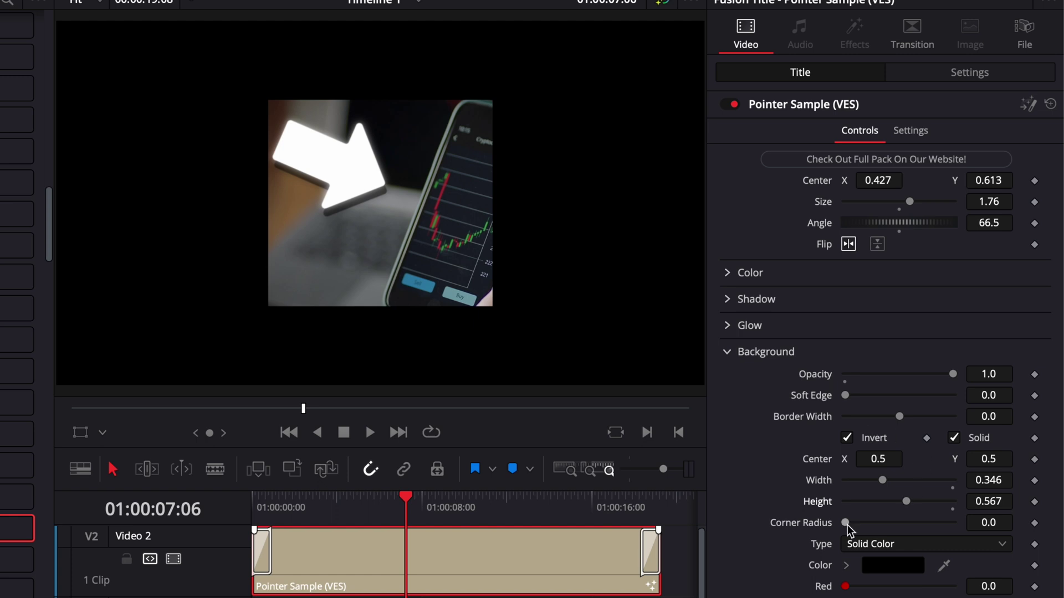
left_click_drag(871, 527, 893, 527)
left_click_drag(875, 463, 924, 503)
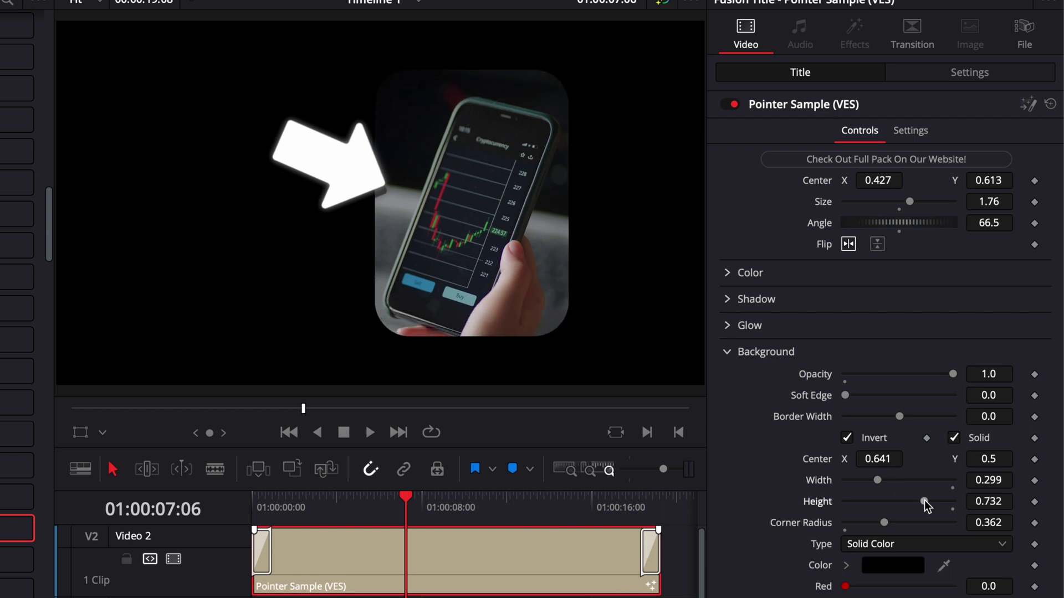
left_click_drag(985, 459, 980, 459)
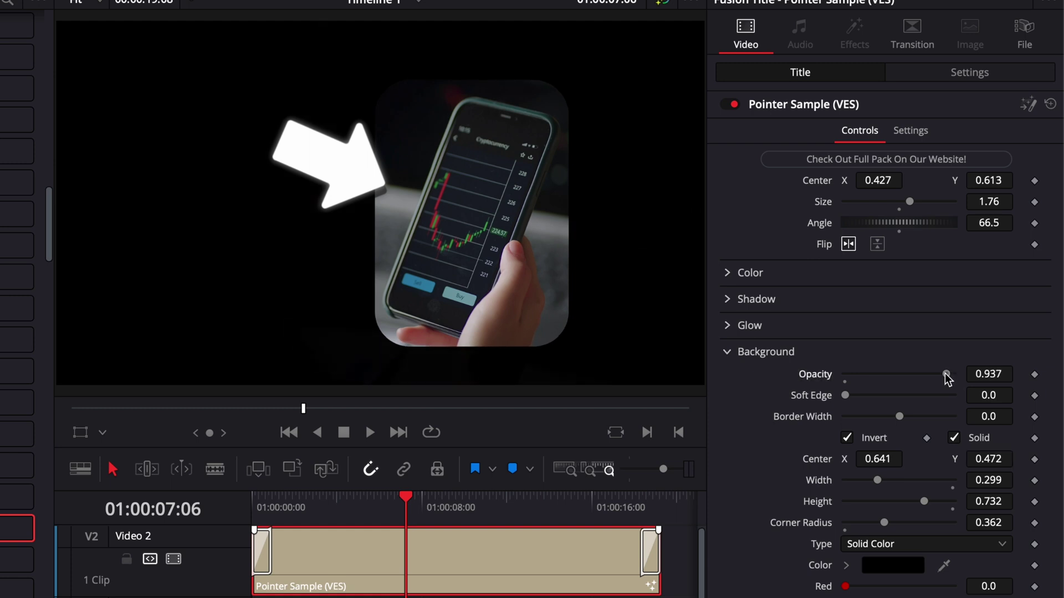
left_click_drag(946, 378, 931, 382)
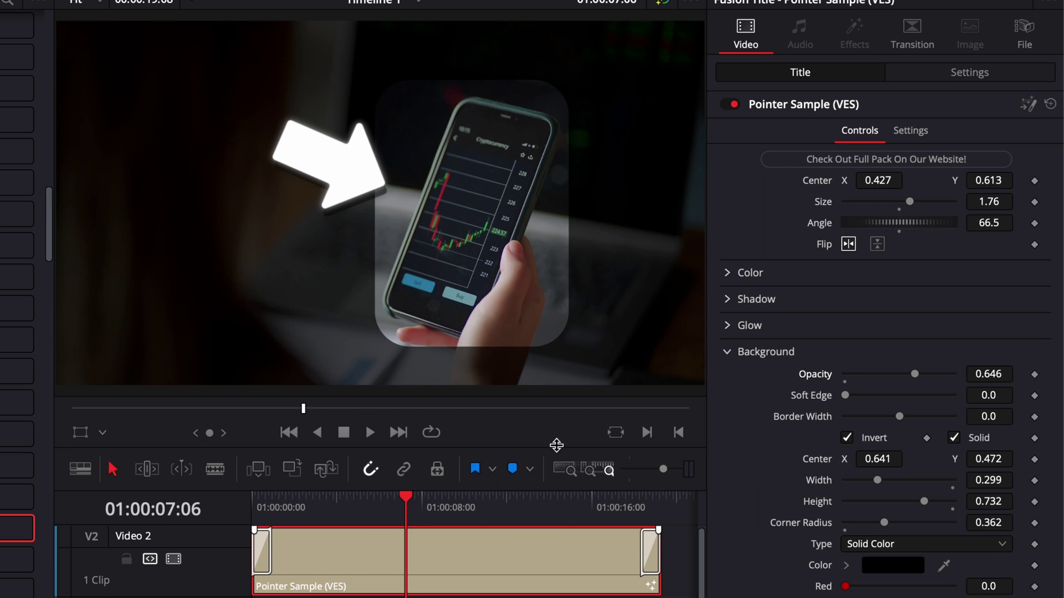
left_click(348, 502)
key("space")
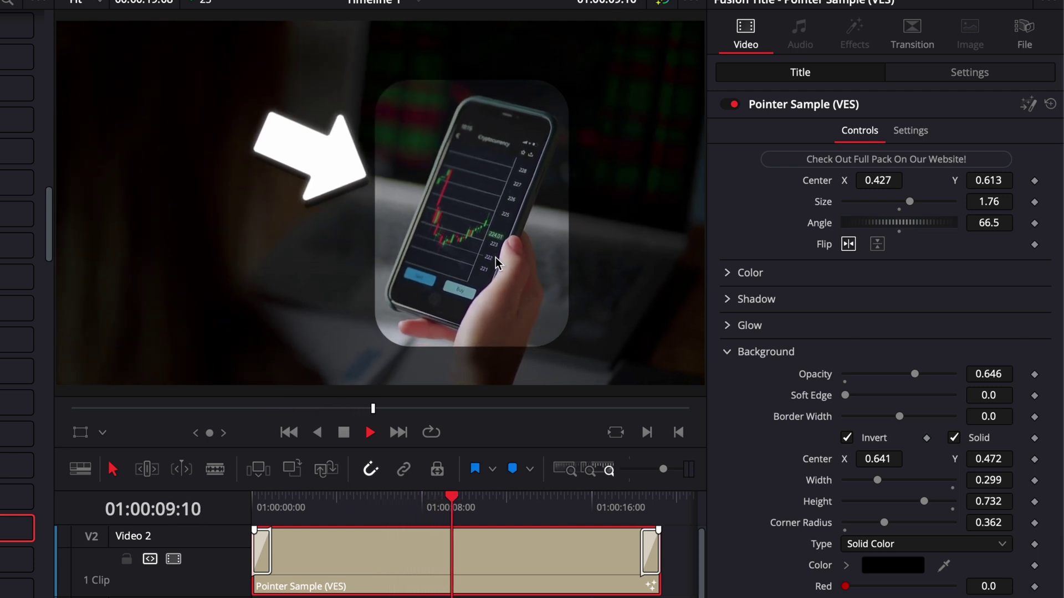
key("space")
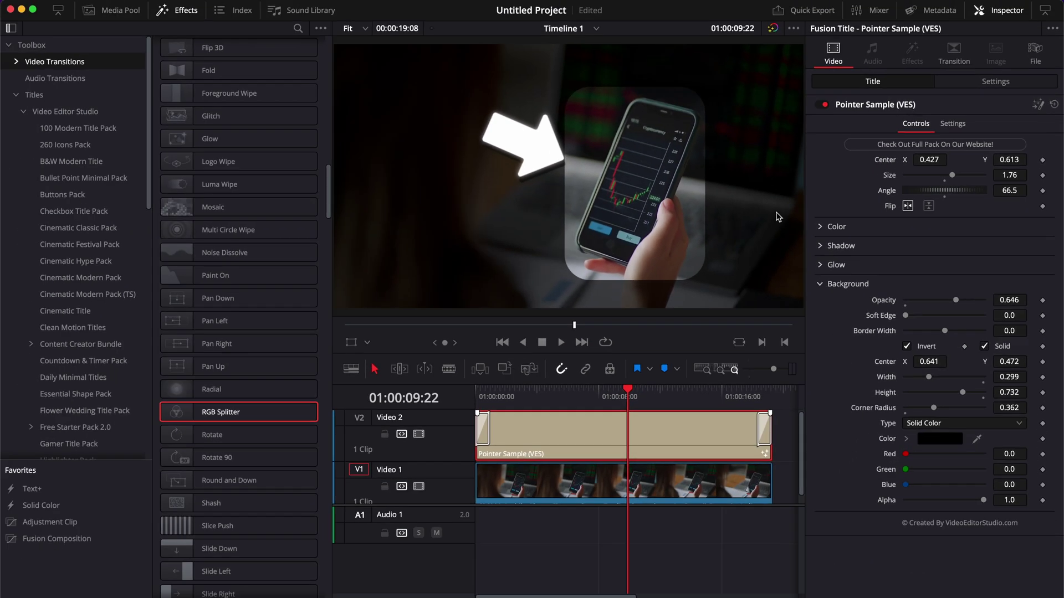